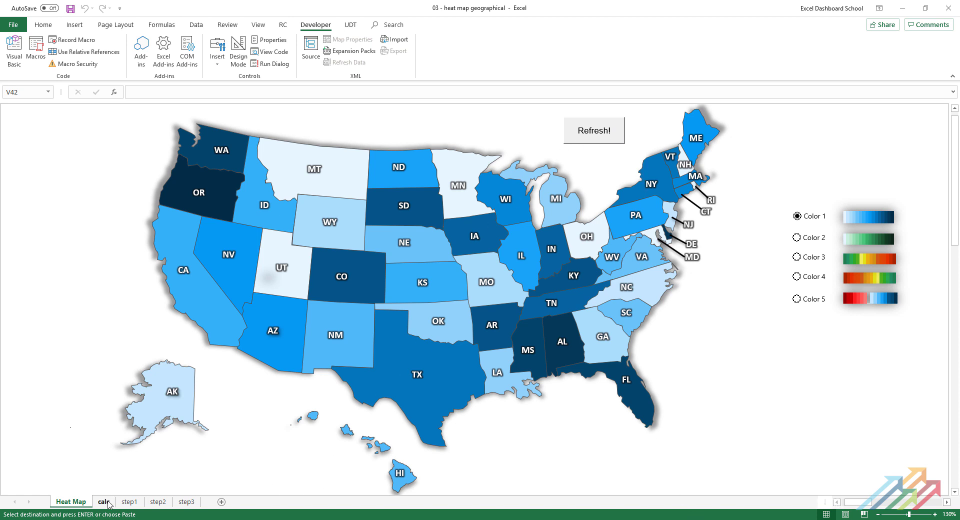
Step: Switch the heat map to the Color 5 palette and refresh its state colours
click(796, 299)
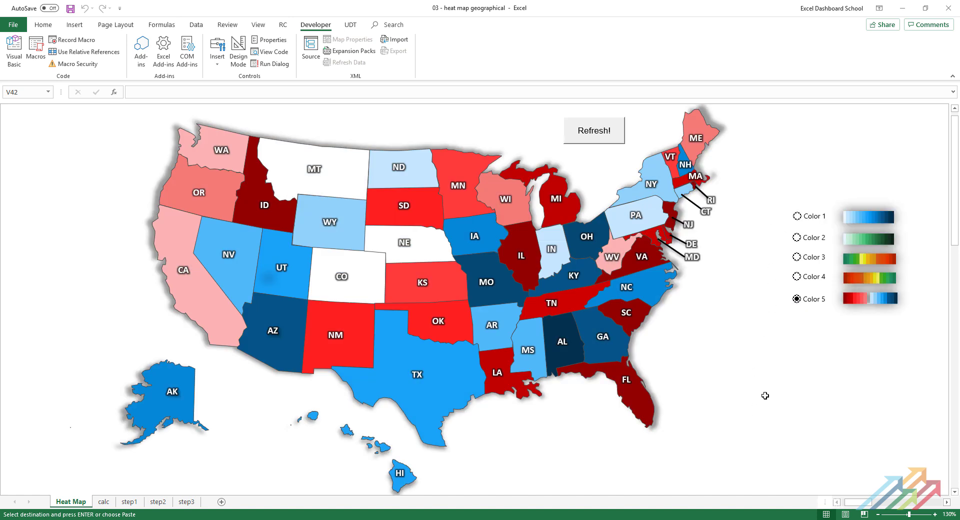
click(589, 142)
Step: Ungroup the US map on the step1 sheet into individual state shapes
click(136, 503)
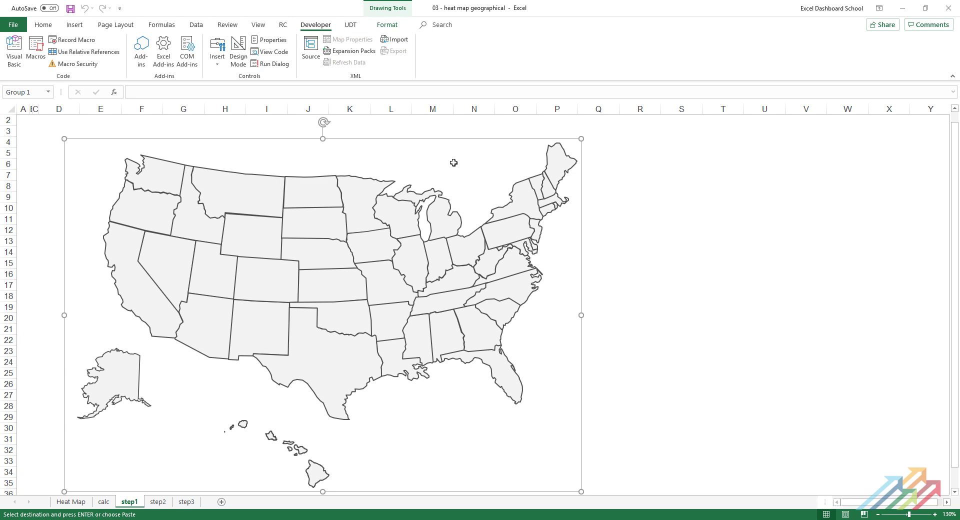
right_click(413, 138)
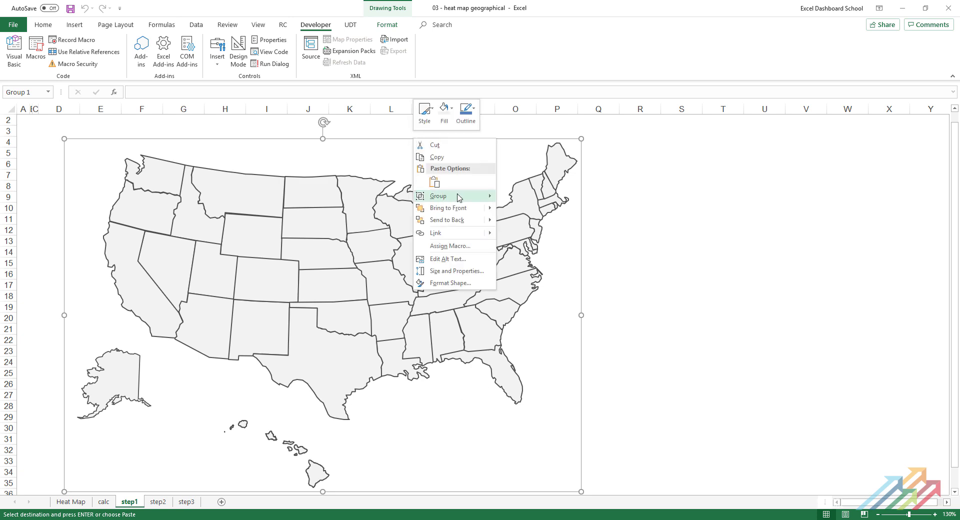
mouse_move(458, 198)
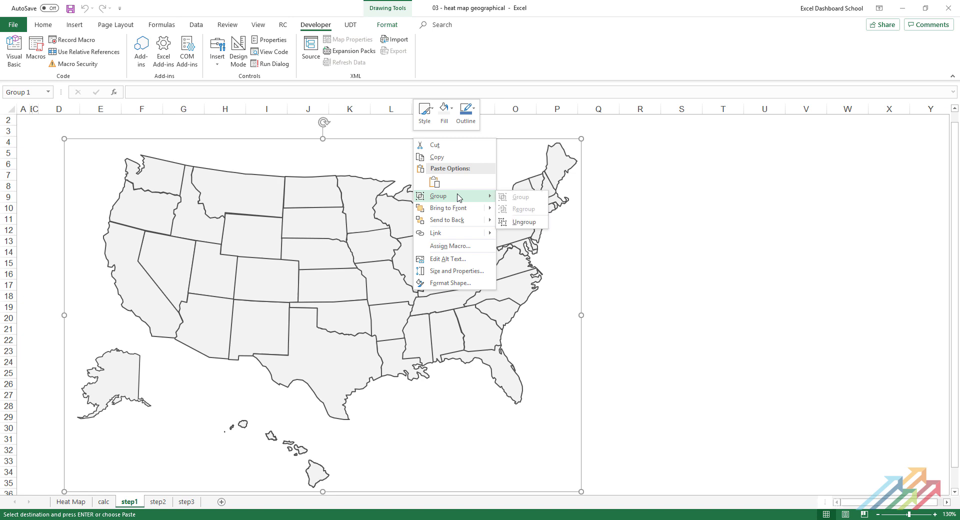
click(544, 227)
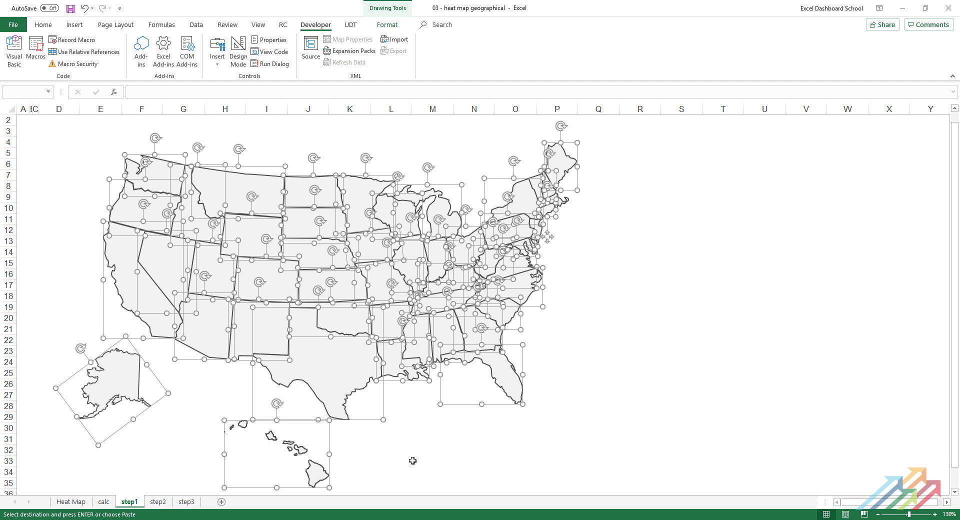
Step: Examine the State, Code and Value headers of the Data collector table on the calc sheet
click(159, 502)
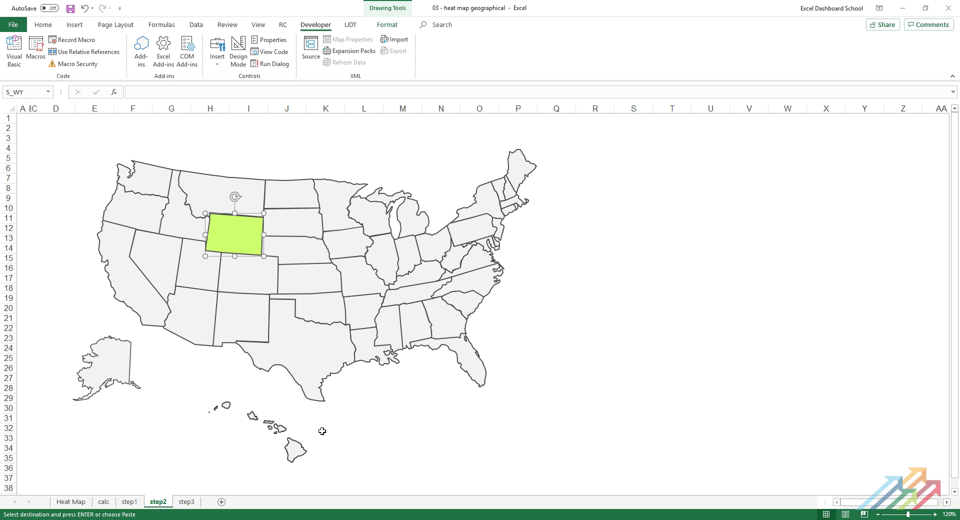
click(104, 504)
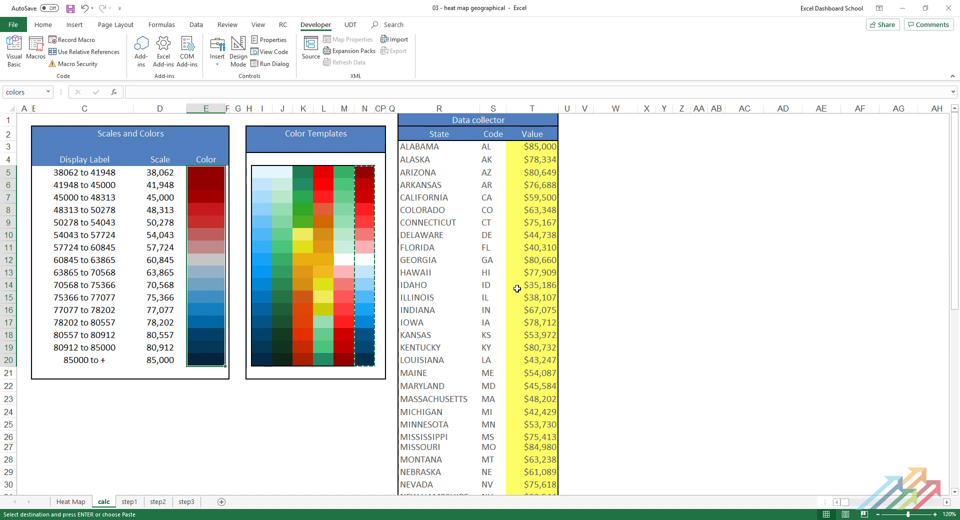
key(ctrl+v)
click(437, 134)
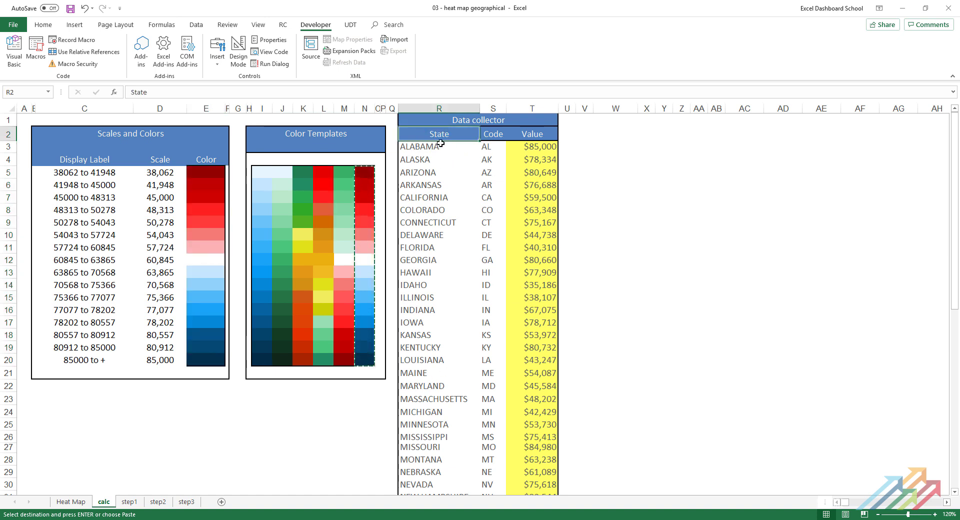
click(498, 136)
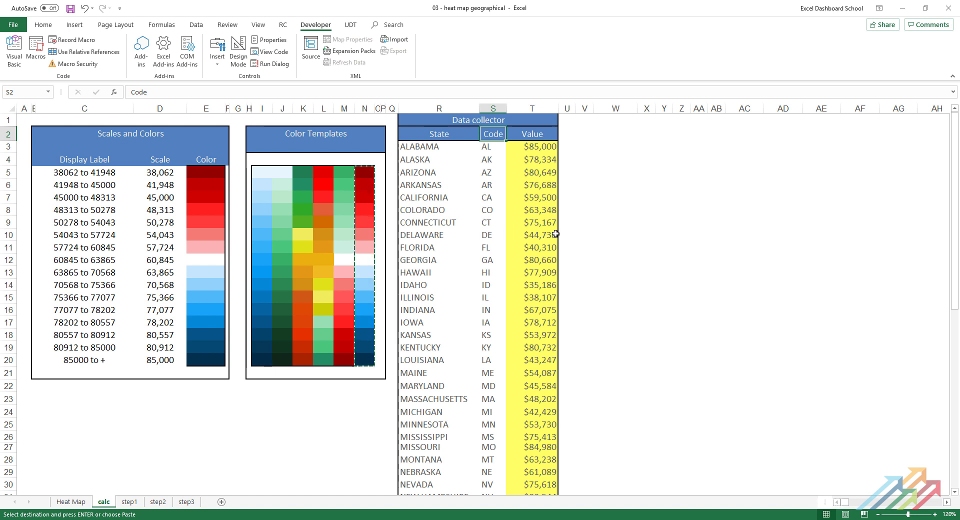
key(Right)
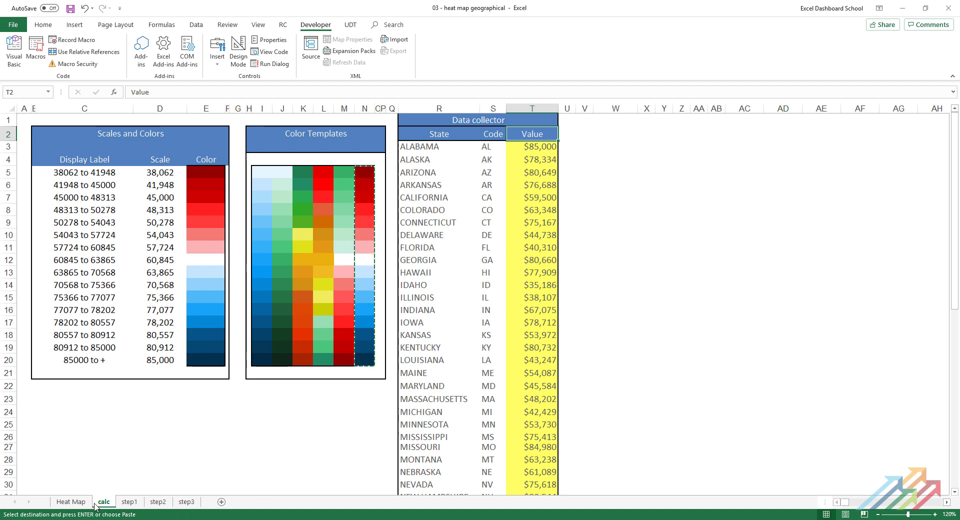
Step: Check the Wyoming shape's name on the step2 sheet and inspect its WY text label on the step3 sheet
click(159, 502)
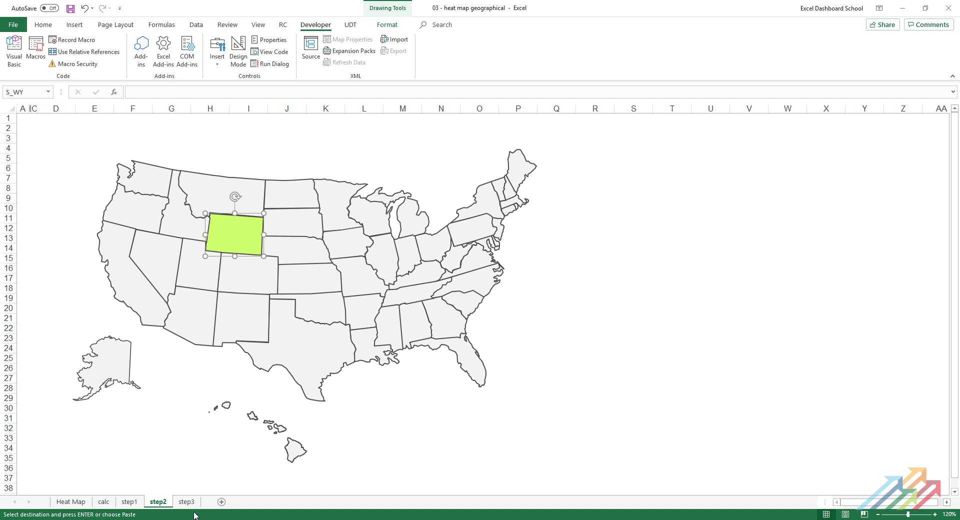
click(38, 92)
click(187, 502)
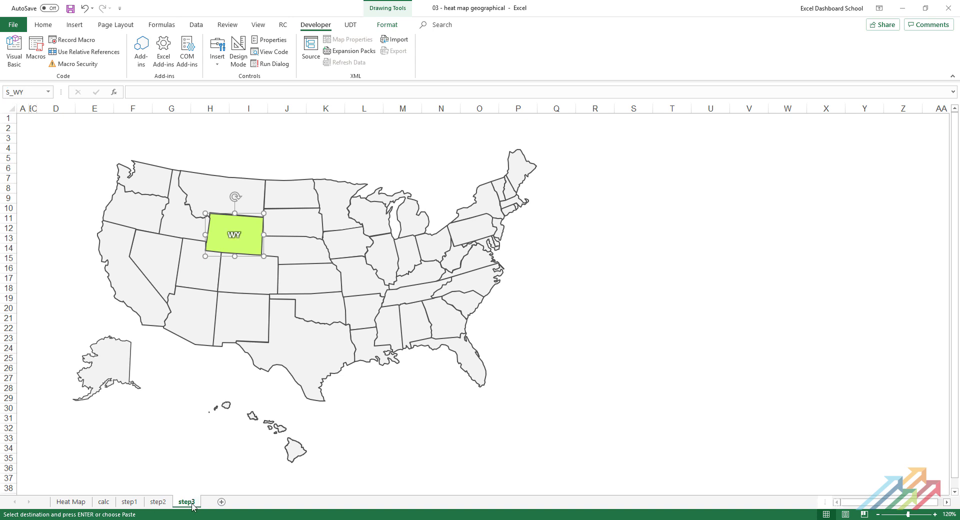
click(234, 234)
mouse_move(247, 229)
mouse_down()
mouse_move(231, 225)
mouse_move(247, 241)
mouse_move(247, 222)
mouse_move(244, 234)
mouse_up()
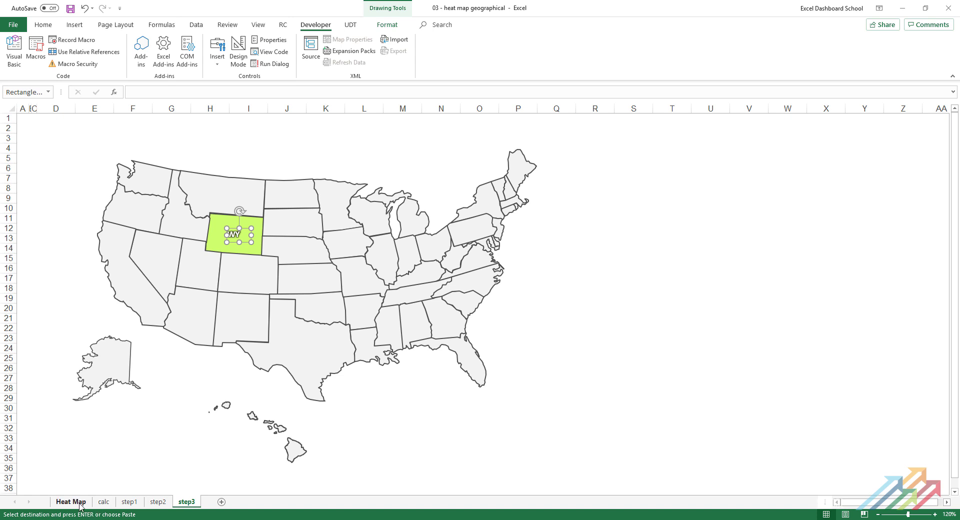
Step: Examine the first Scale cell's PERCENTILE formula and its arguments on the calc sheet, along with the first Value and Color cells
click(104, 503)
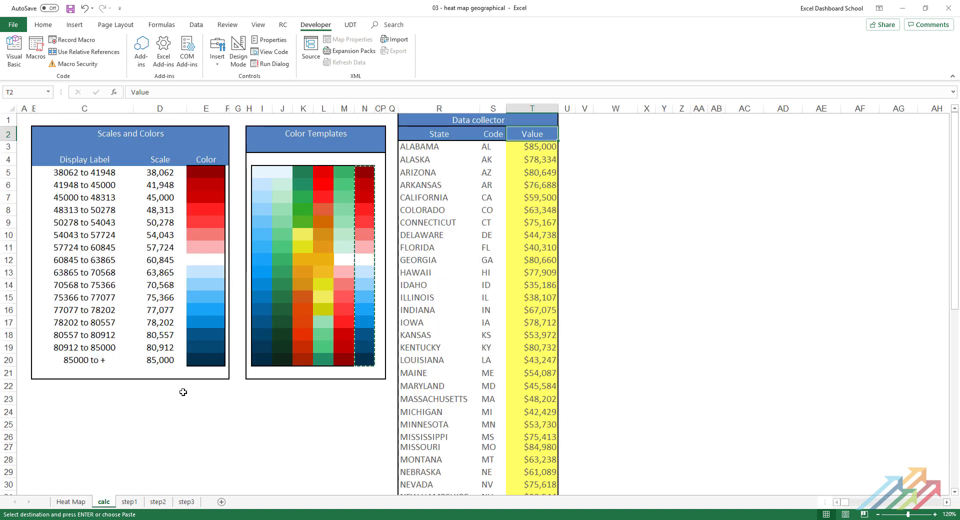
click(508, 149)
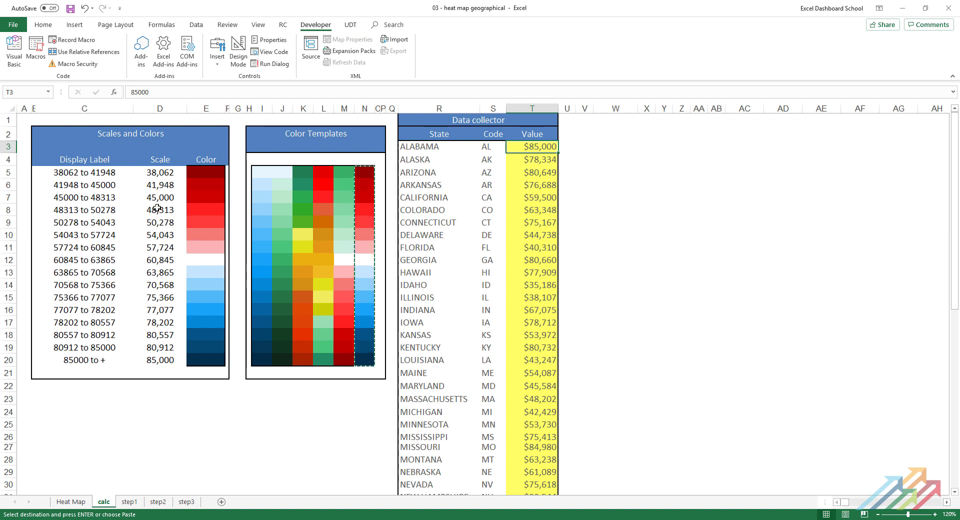
click(159, 173)
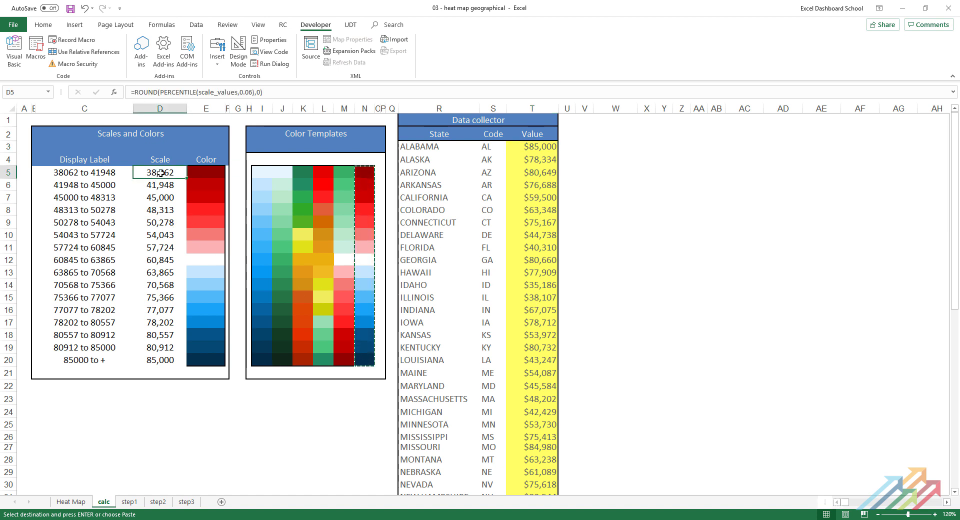
click(306, 91)
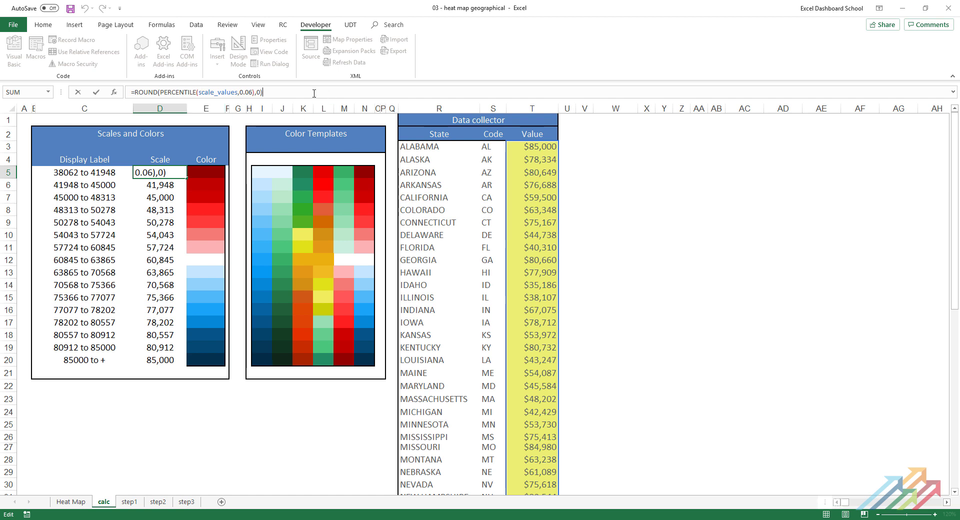
click(238, 91)
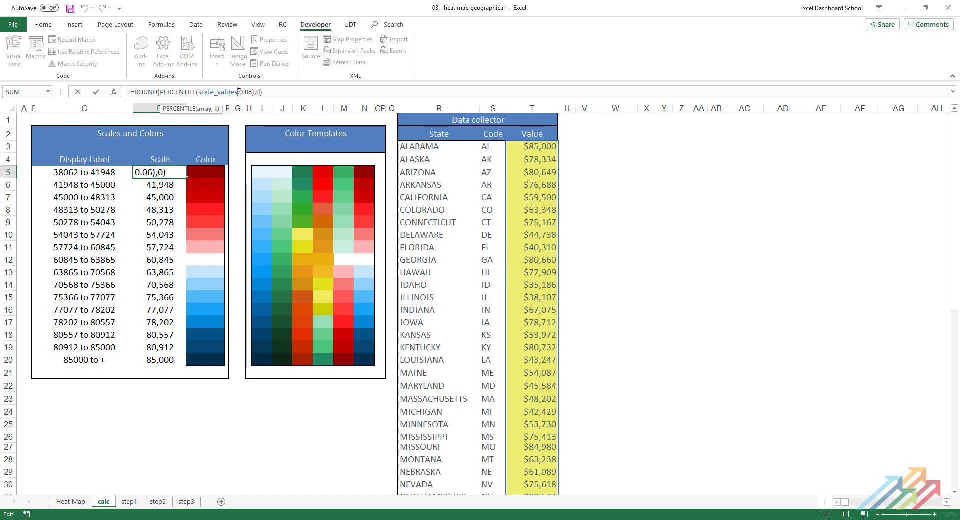
drag(237, 92, 203, 92)
click(253, 92)
key(ctrl+Return)
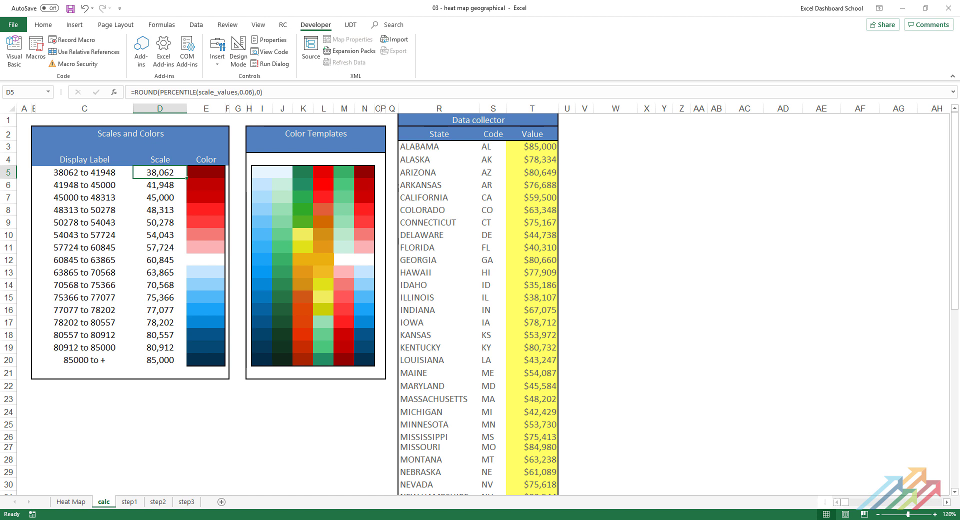
click(206, 172)
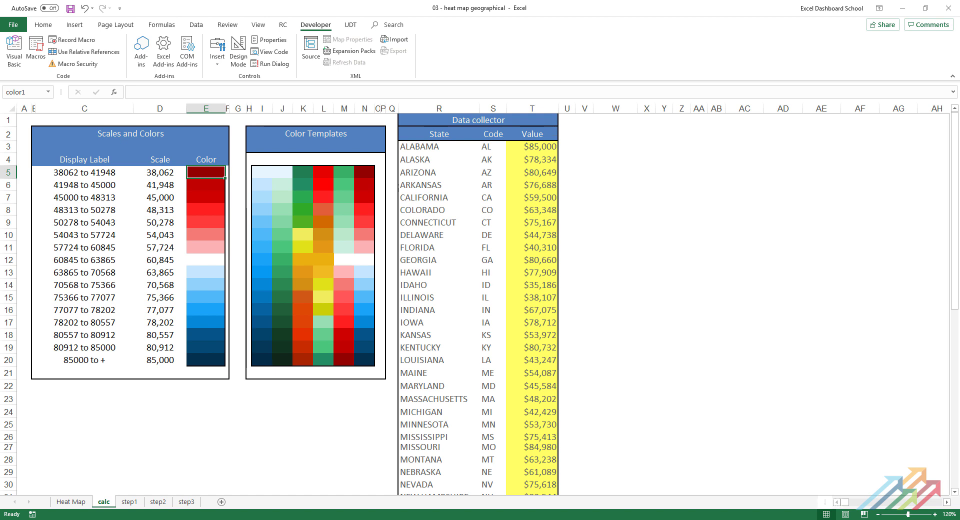
Step: From the Heat Map sheet, open the VBA editor and review the ColorArea, ColorHeatMap and ColorShape procedures in Core_Logic
key(ctrl+Page_Up)
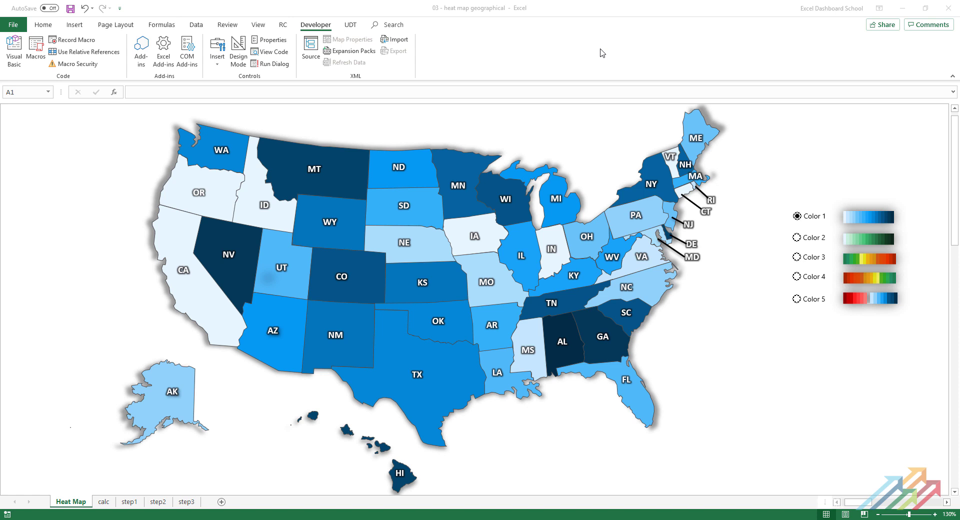
key(alt+F11)
click(17, 60)
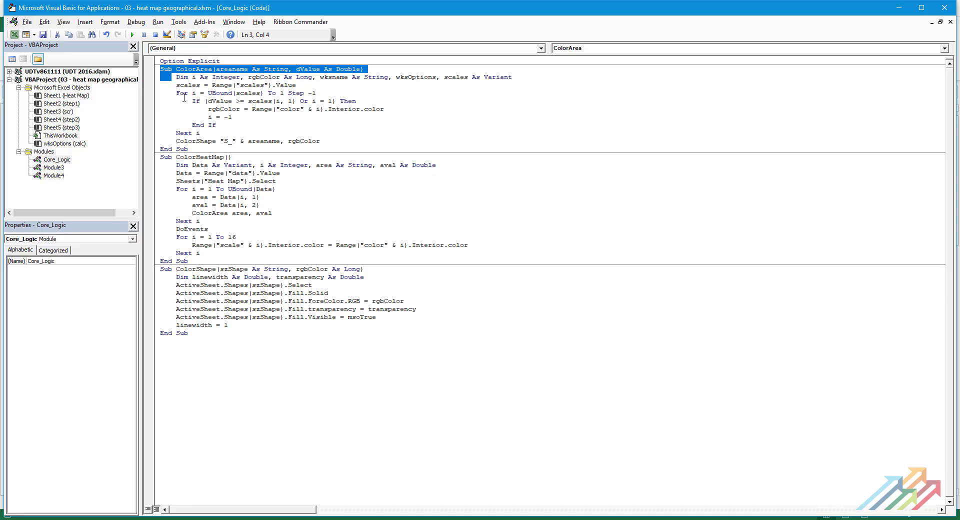
drag(160, 69, 216, 152)
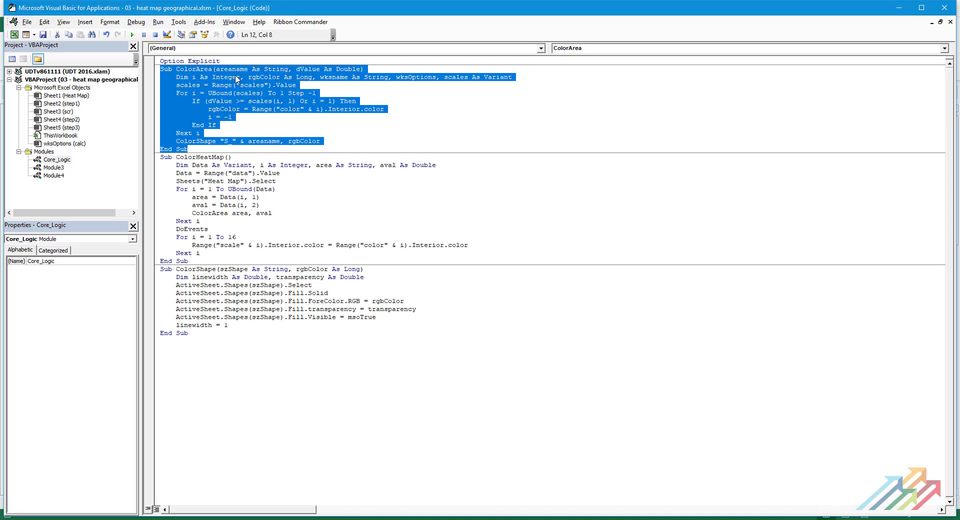
drag(160, 157, 190, 261)
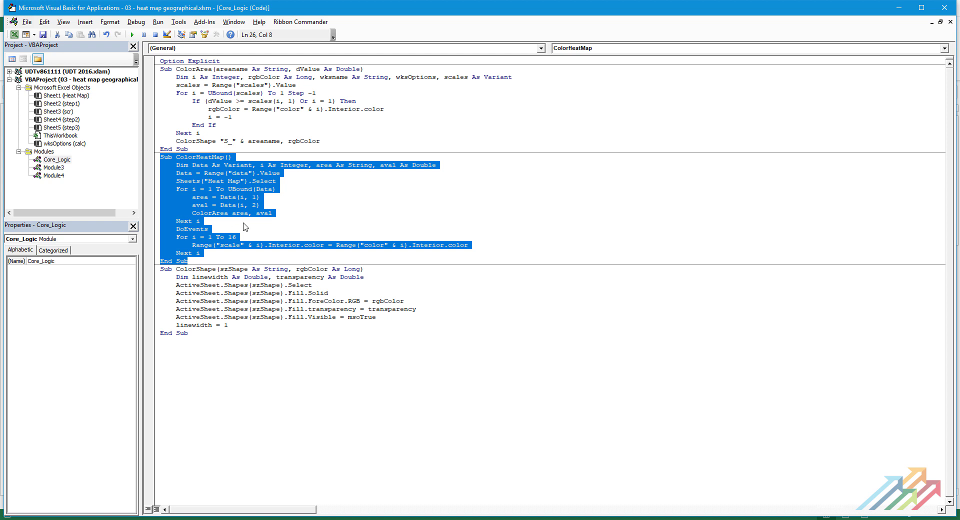
drag(155, 271, 189, 334)
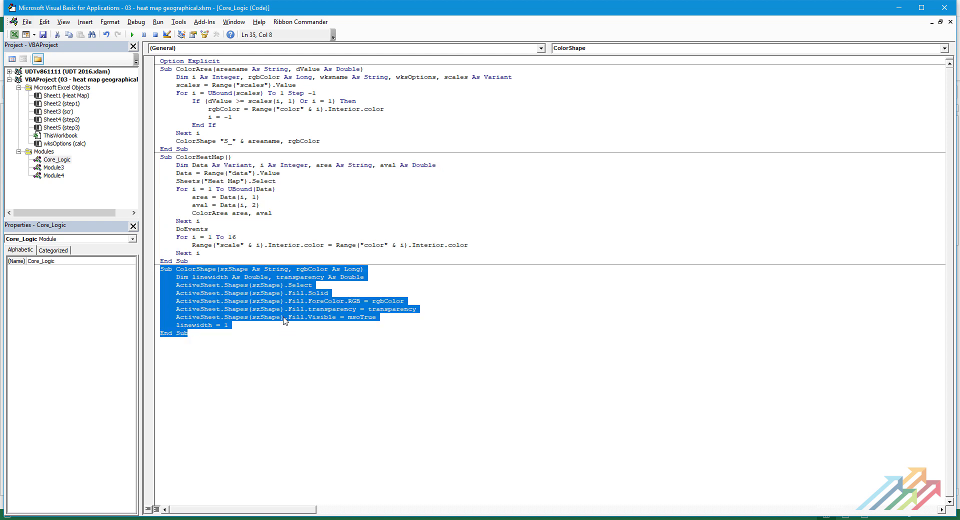
Step: Examine the scales range and loop in ColorArea, and the area and aval assignments in ColorHeatMap
double_click(252, 85)
mouse_move(159, 61)
mouse_down()
mouse_move(368, 157)
mouse_move(520, 57)
mouse_up()
drag(149, 59, 525, 58)
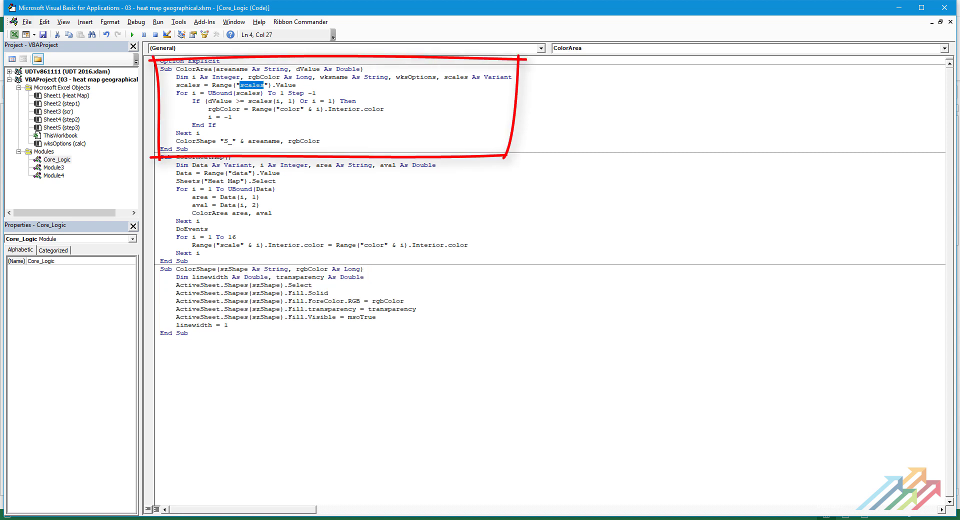
drag(176, 133, 200, 133)
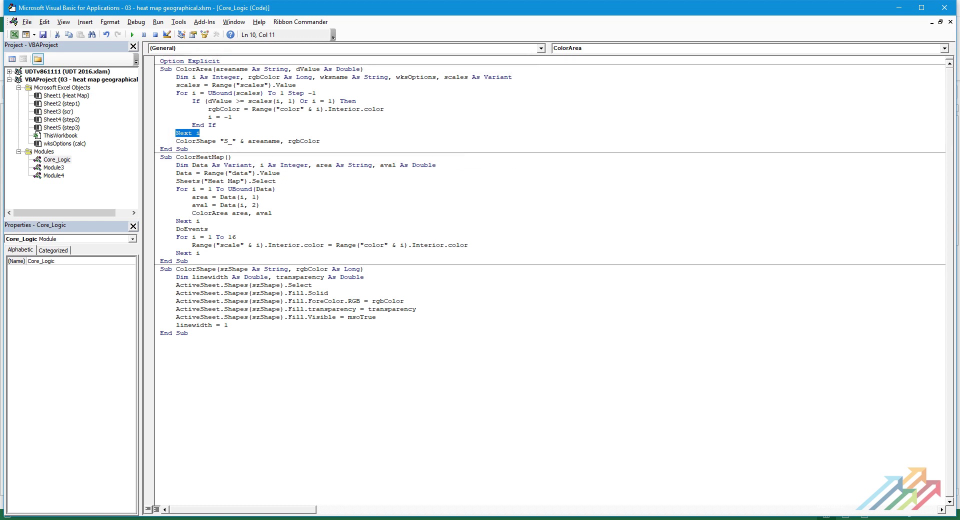
drag(176, 157, 223, 157)
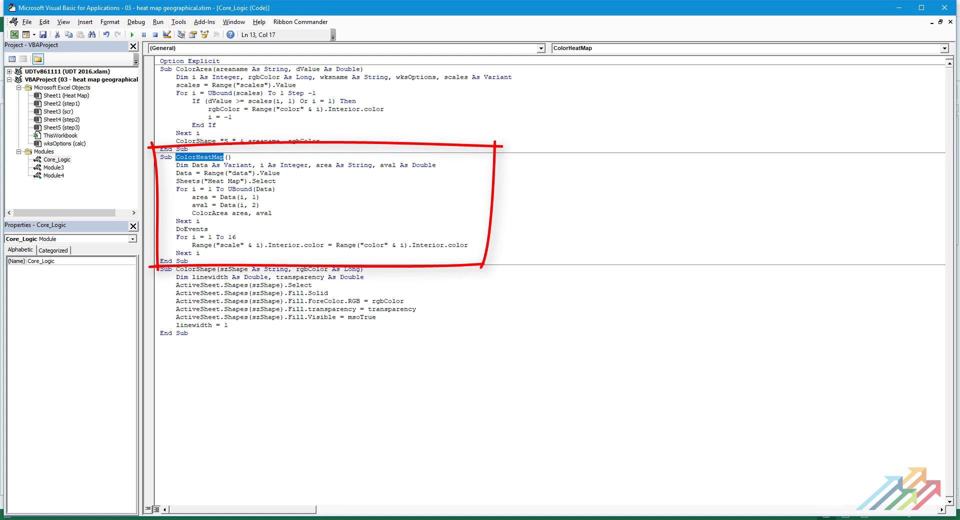
drag(192, 197, 260, 205)
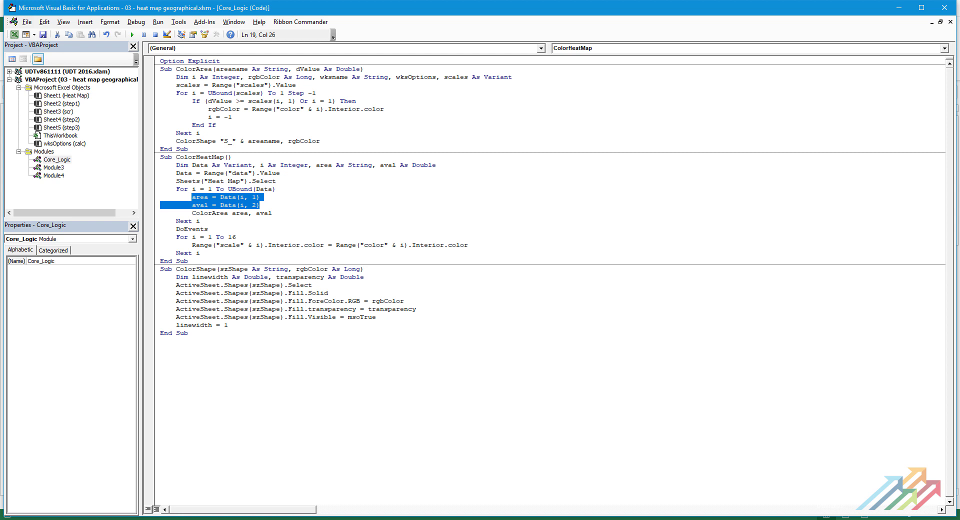
click(188, 261)
Step: Back on the Heat Map sheet, add a form-control button just west of Washington and caption it "Refresh"
key(alt+F11)
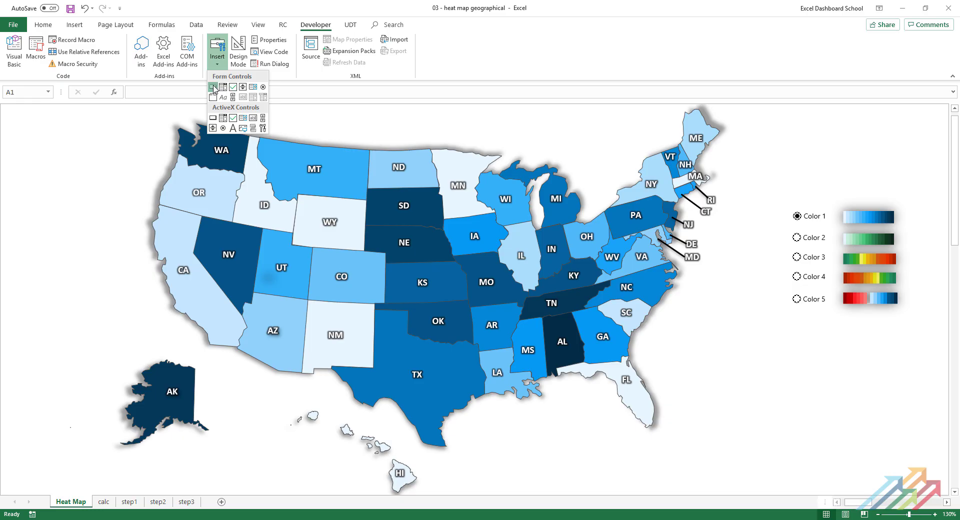
drag(61, 149, 122, 170)
key(Escape)
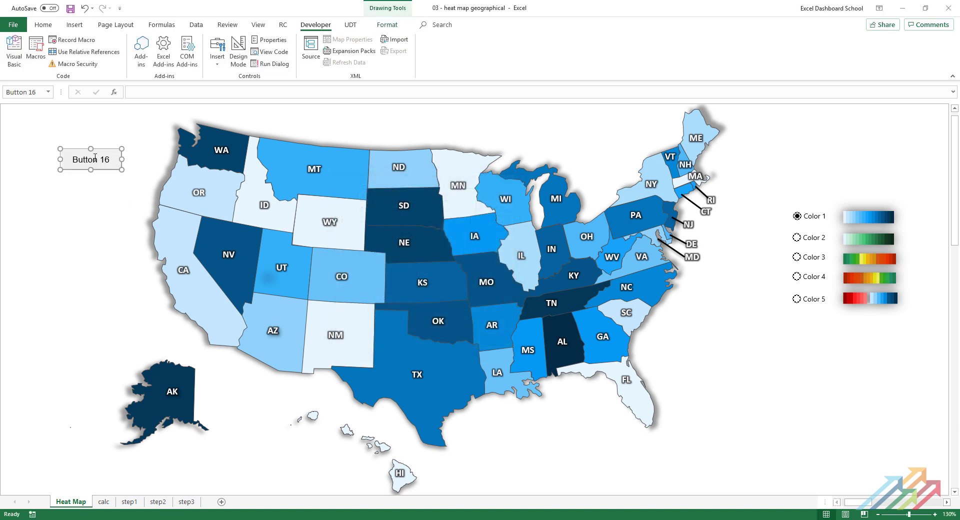
click(83, 161)
key(ctrl+a)
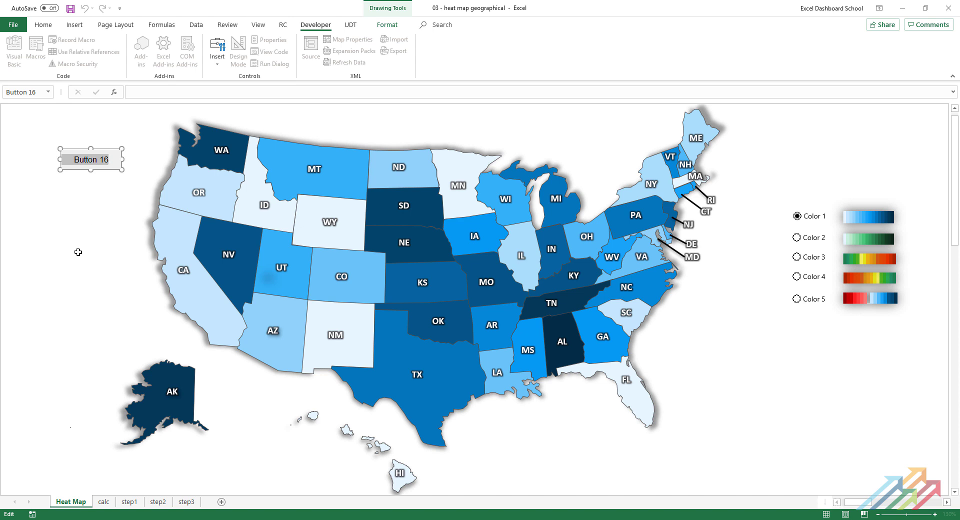
text(Refresh)
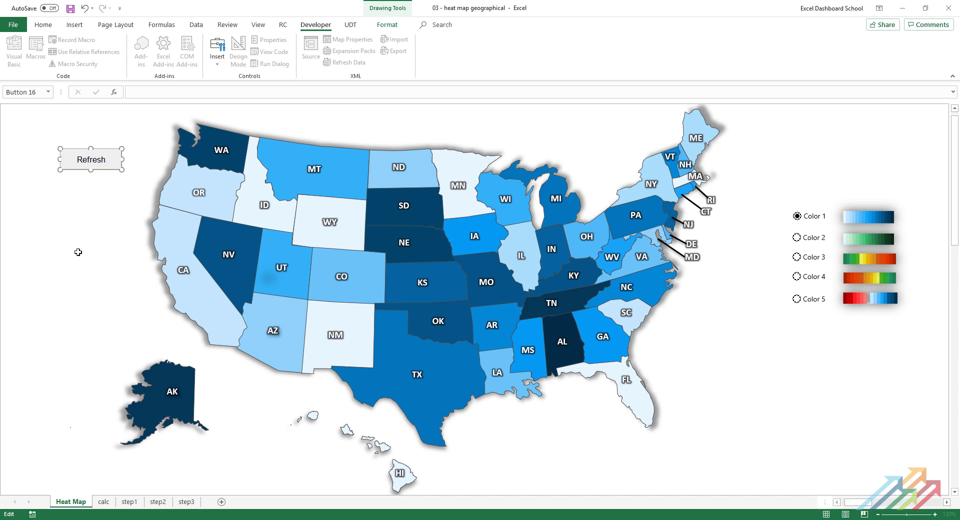
click(117, 130)
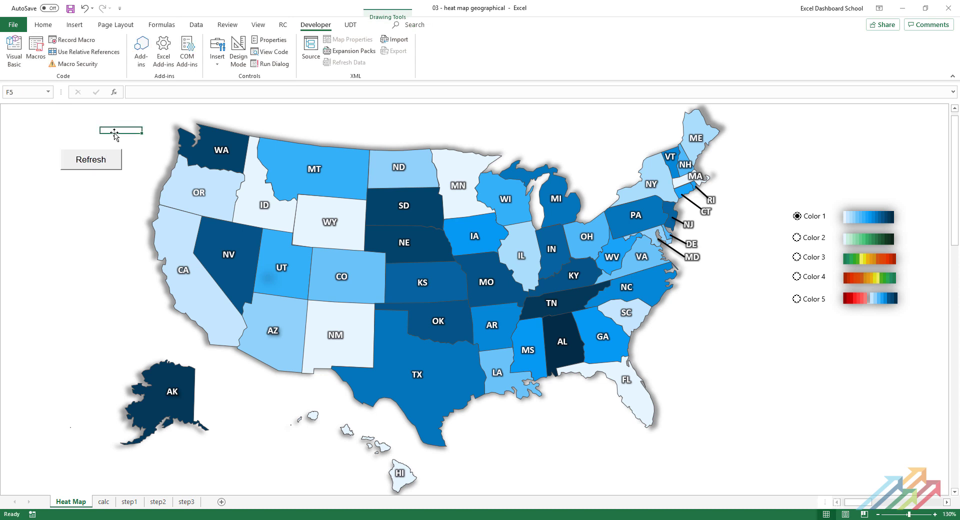
Step: Assign the Mapping macro to the Refresh button on the Heat Map sheet
right_click(115, 167)
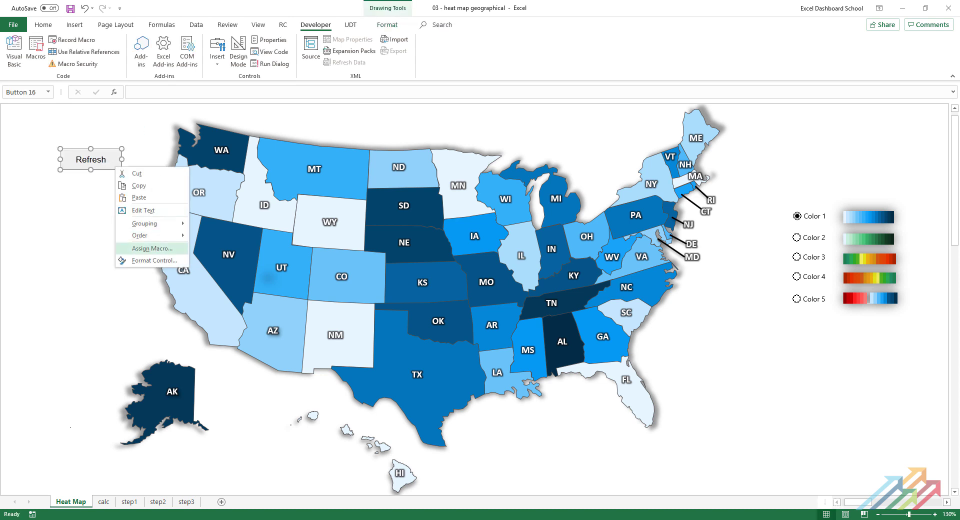
click(152, 248)
click(78, 237)
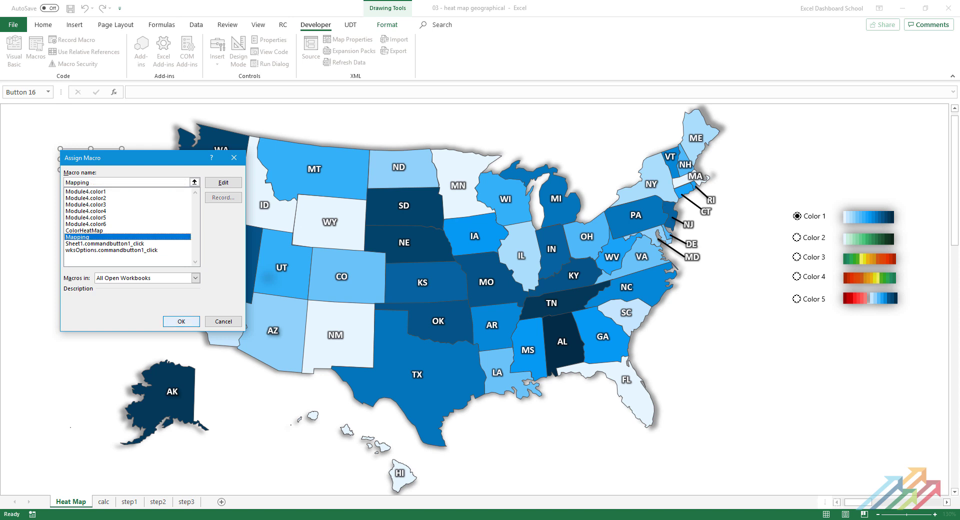
click(182, 321)
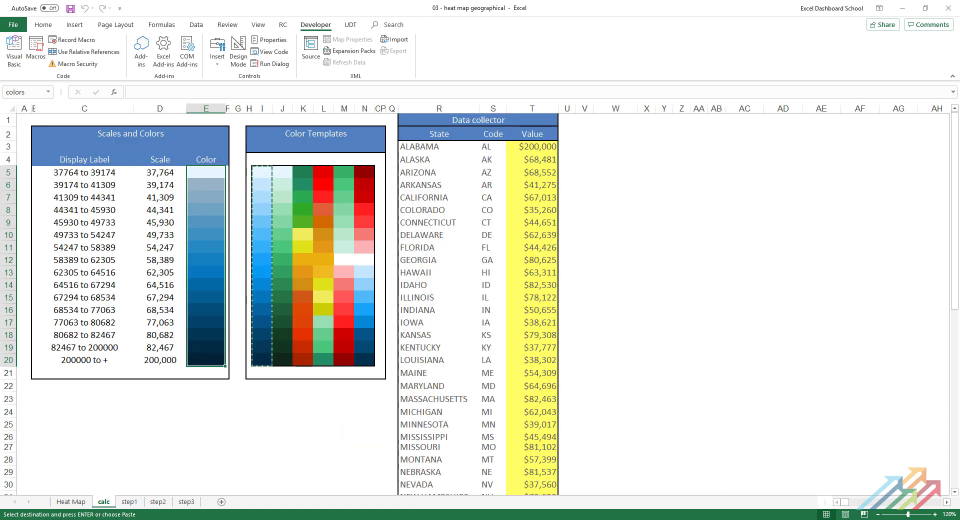
Step: Set the Texas value to 250000 in the calc sheet's Data collector table, and refresh the map on the Heat Map sheet
scroll(480, 300, down, 10)
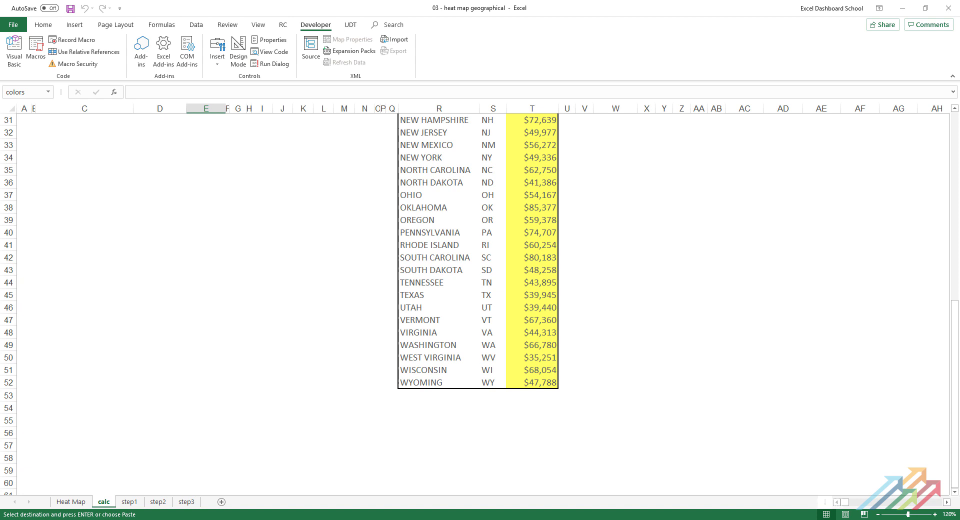
click(532, 295)
text(250000)
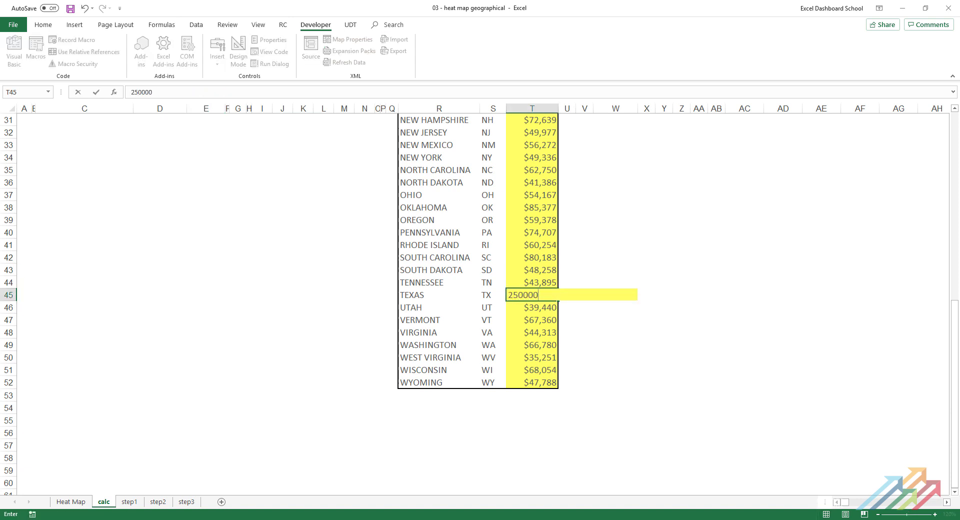
key(Return)
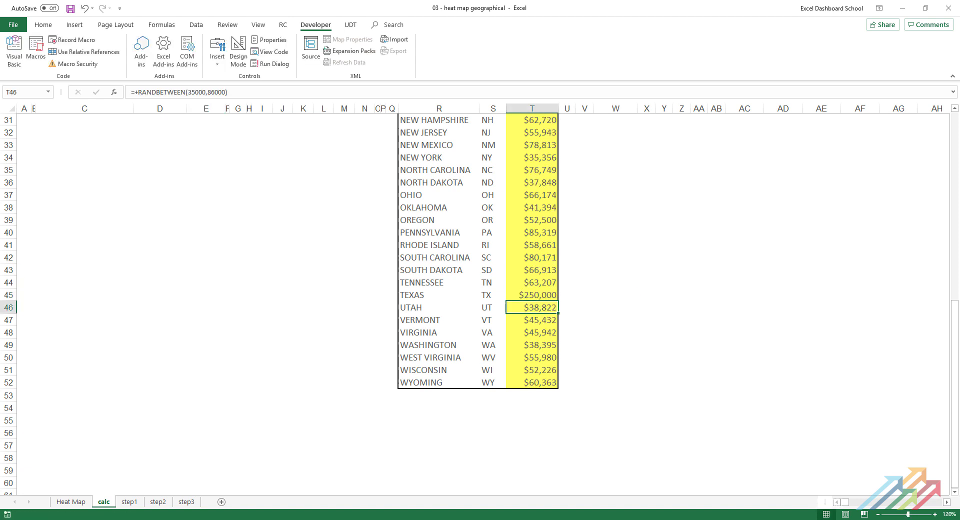
key(ctrl+Page_Up)
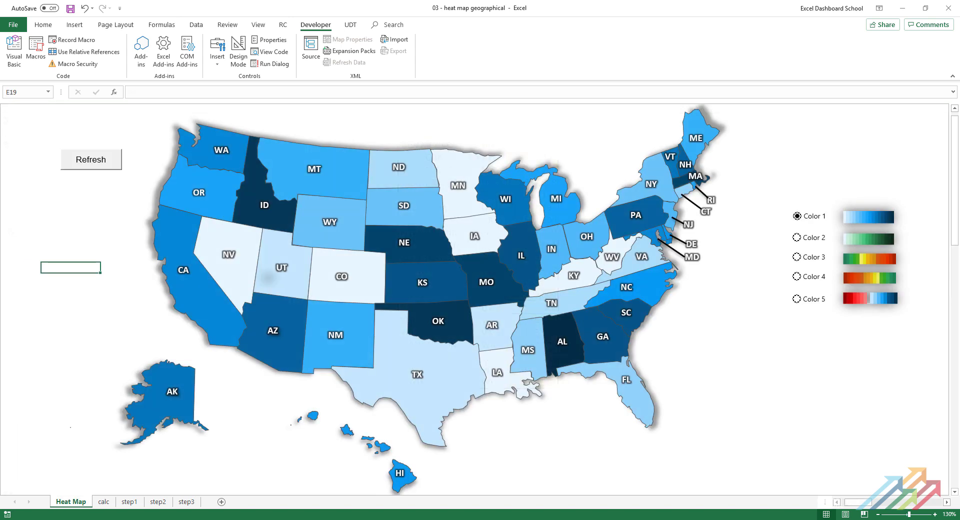
click(91, 159)
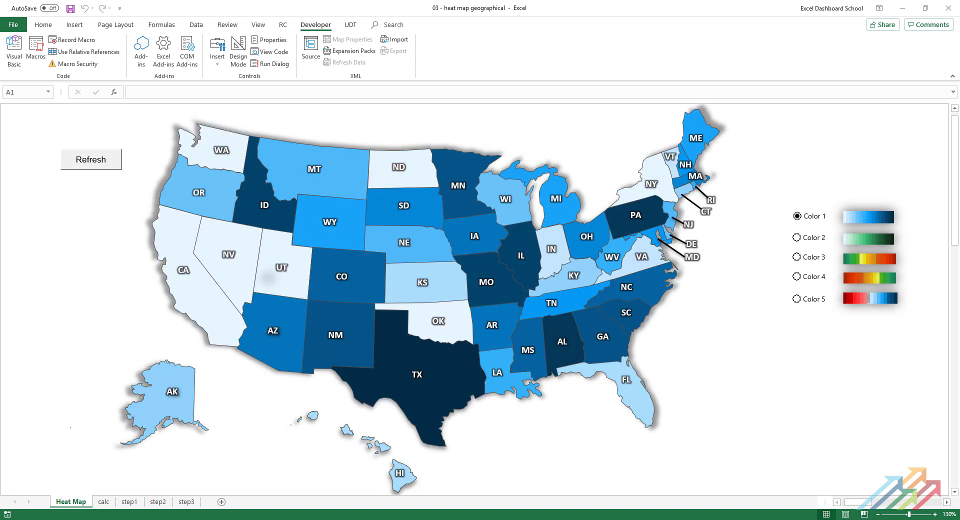